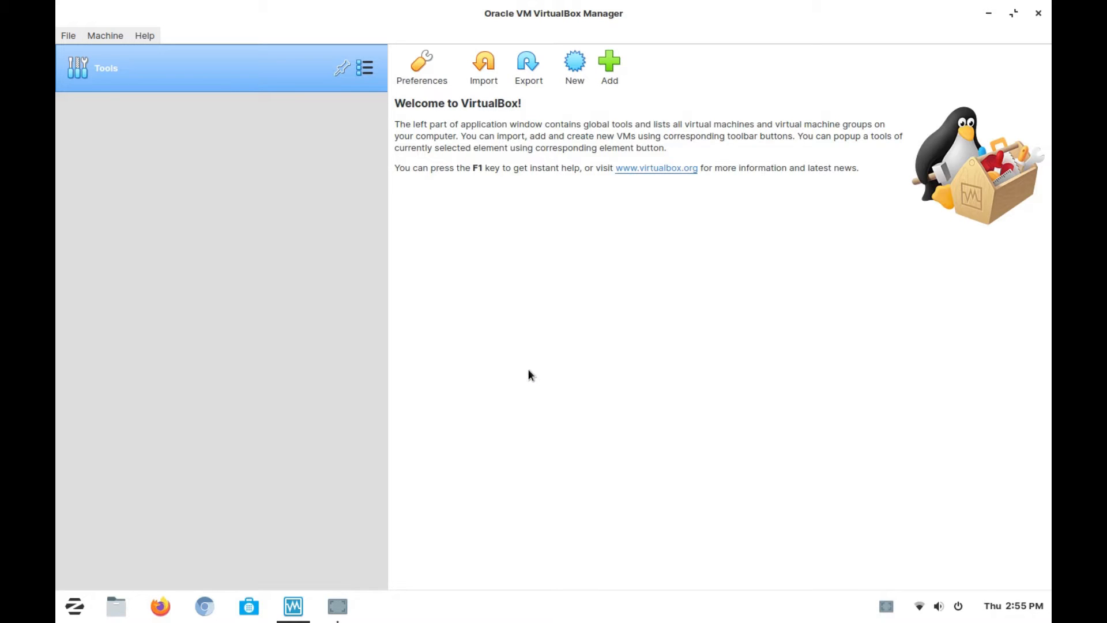
click(886, 606)
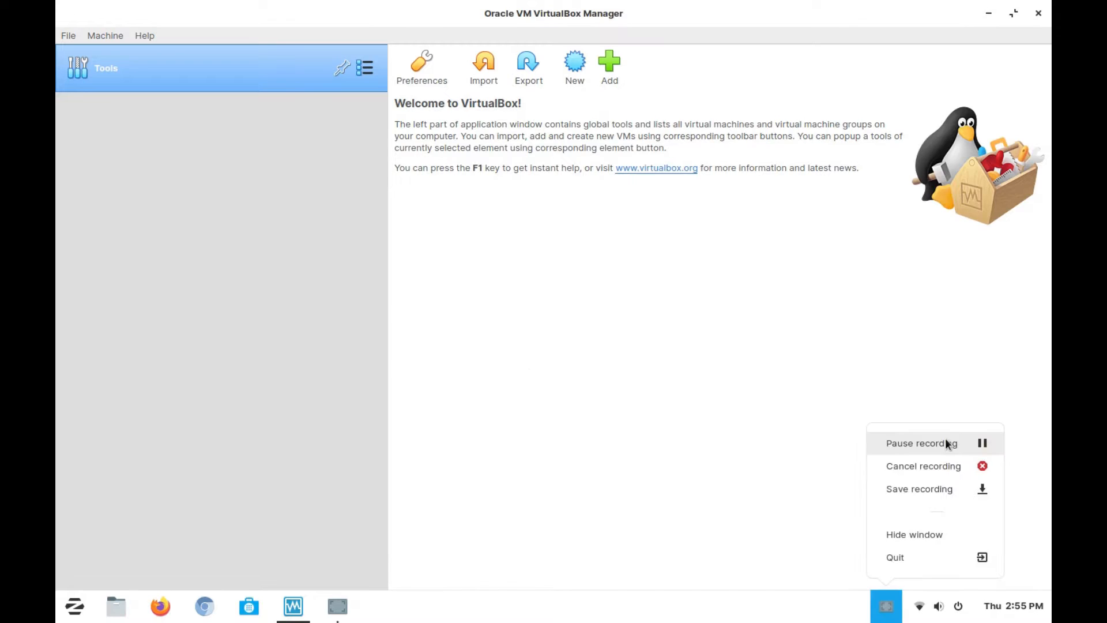
click(946, 441)
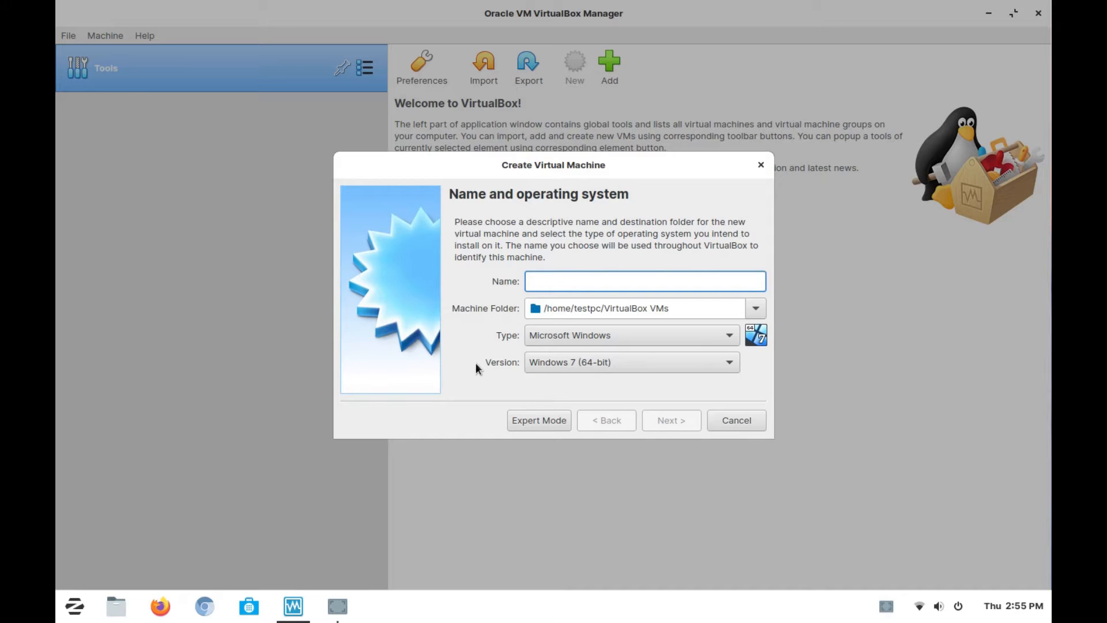
- Name the new virtual machine "Windows NT 4.0" and proceed to its memory size
text(Windows )
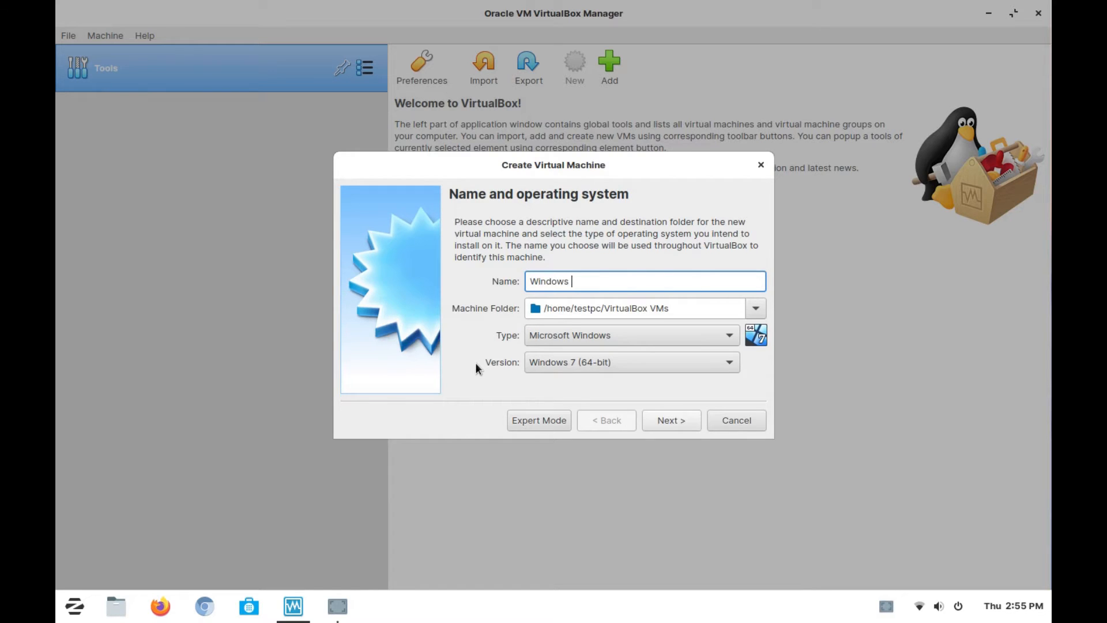
text(NT 4.0)
click(673, 421)
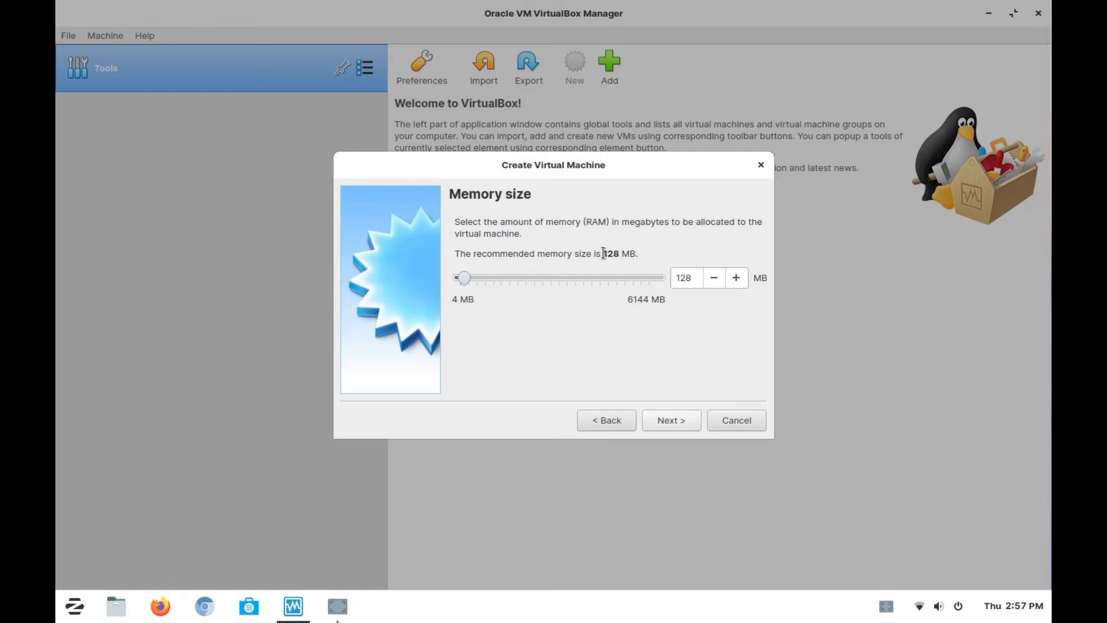
- Accept the recommended memory size of 128 MB for the new virtual machine
drag(603, 253, 638, 254)
click(661, 252)
click(677, 420)
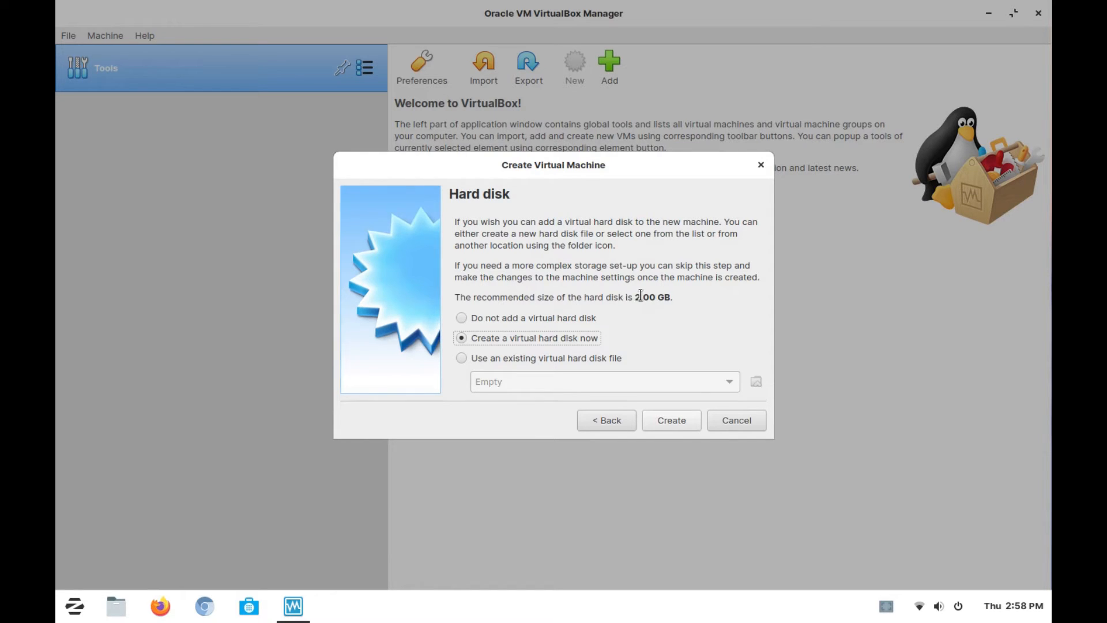
- Choose to create a virtual hard disk now for the new virtual machine
drag(634, 298, 692, 302)
click(678, 314)
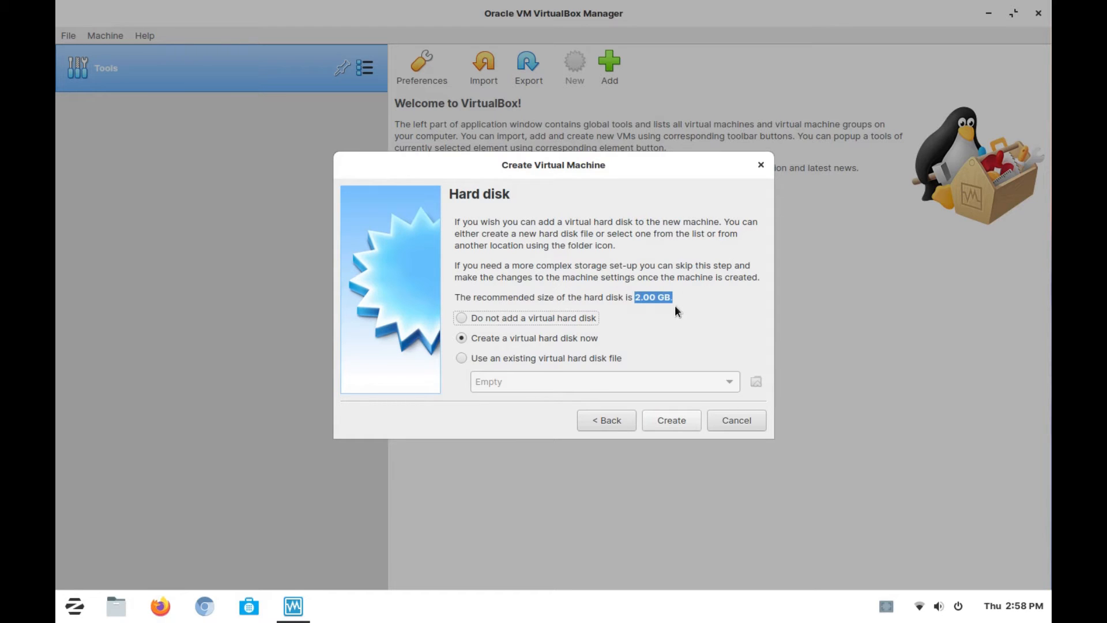
click(666, 298)
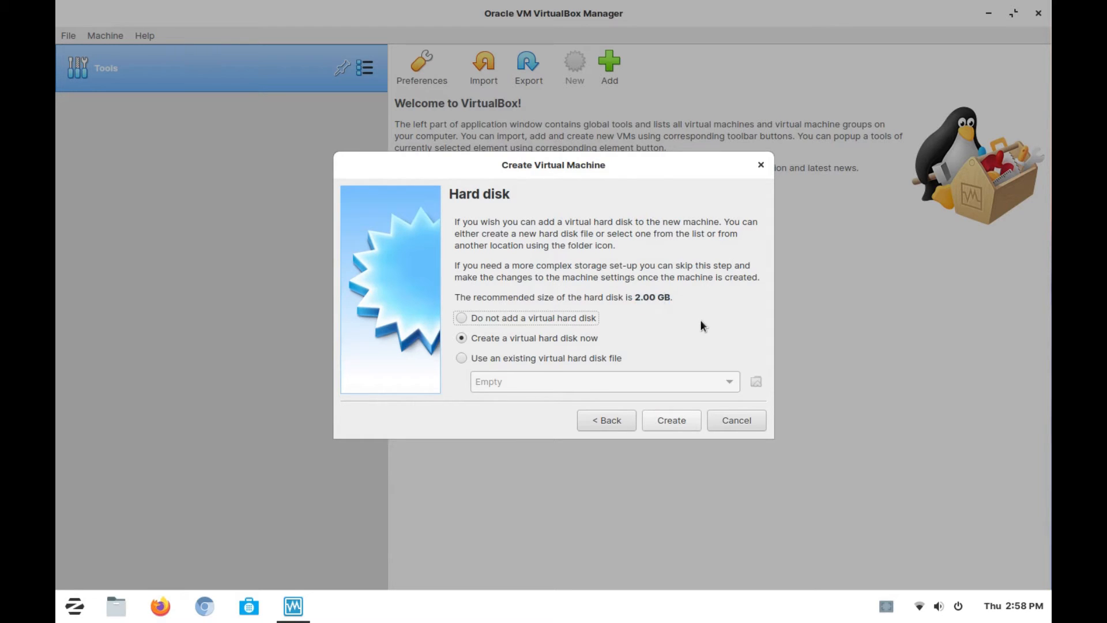
click(670, 421)
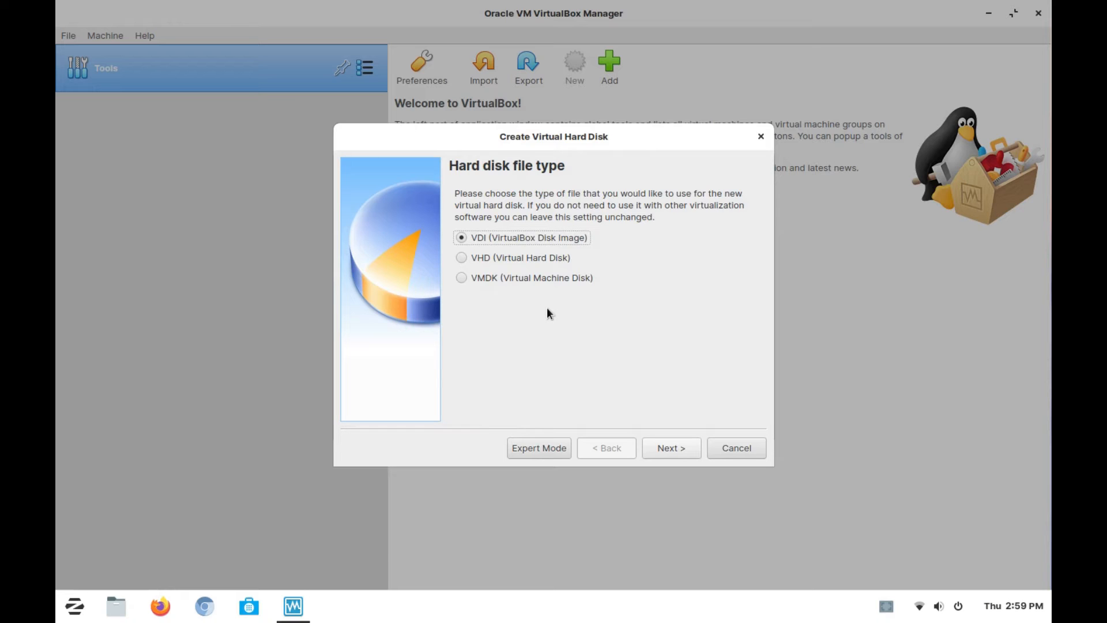
- Create the virtual hard disk as a fixed size VDI of 2.00 GB in the default location
click(669, 445)
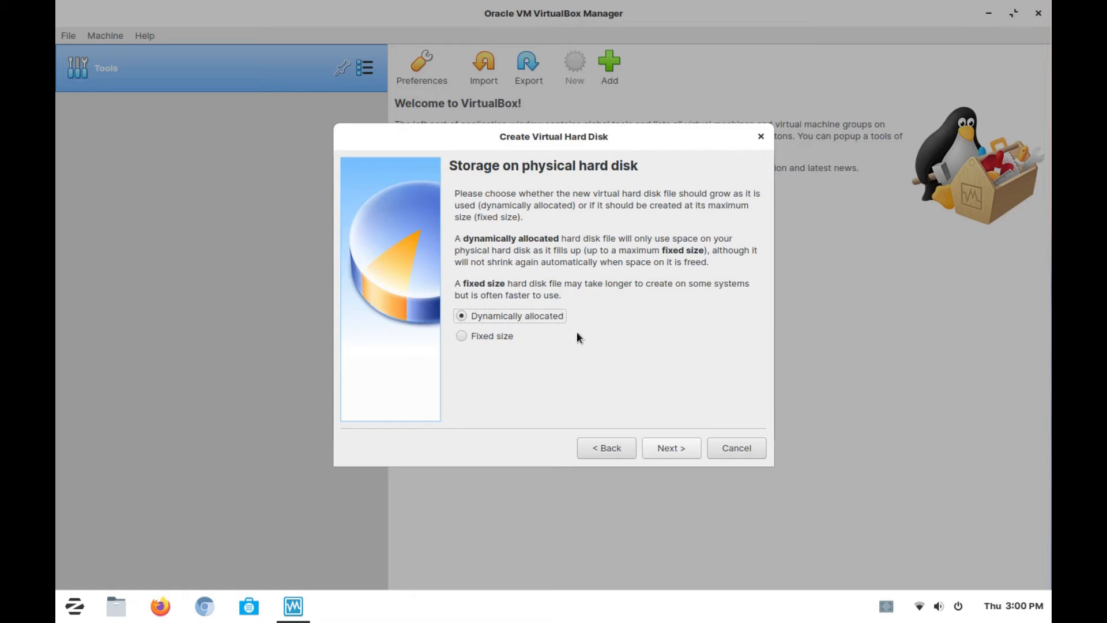
click(461, 336)
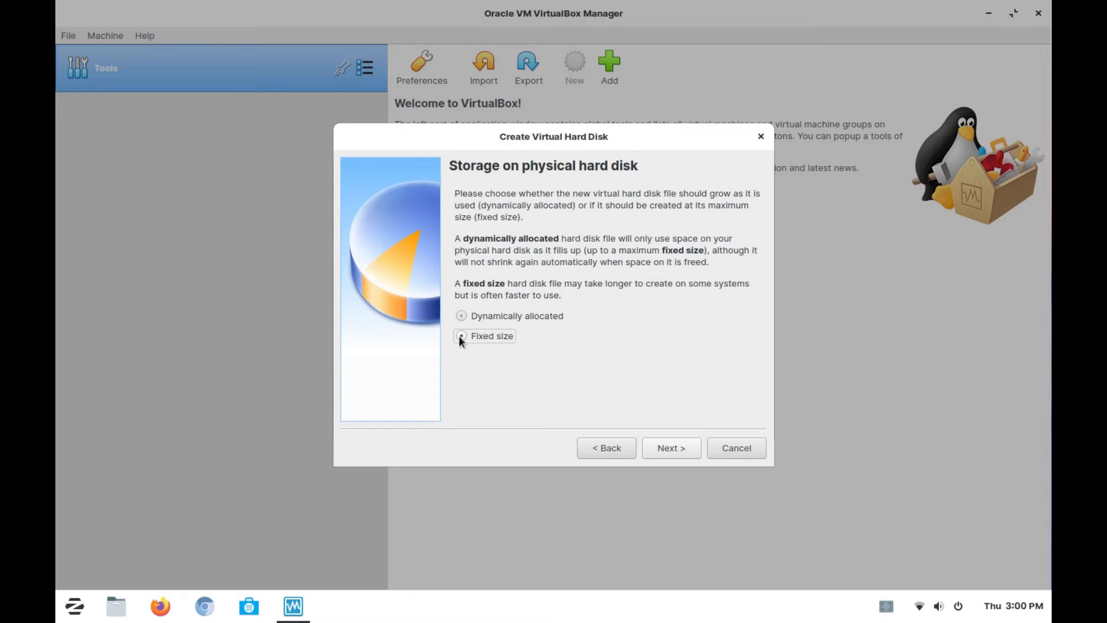
click(671, 448)
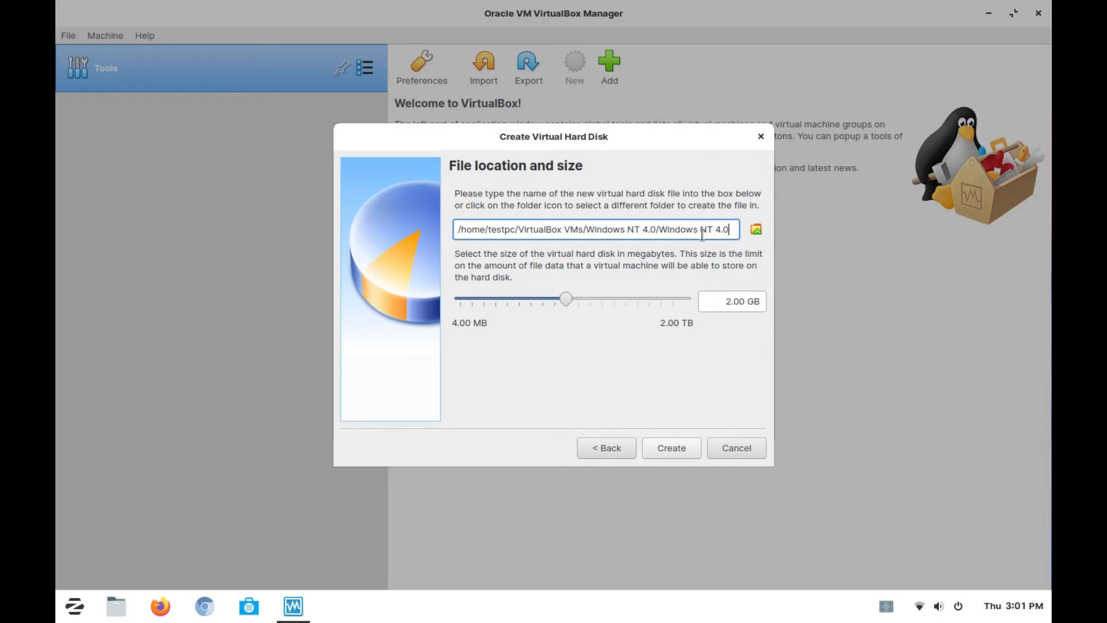
click(675, 448)
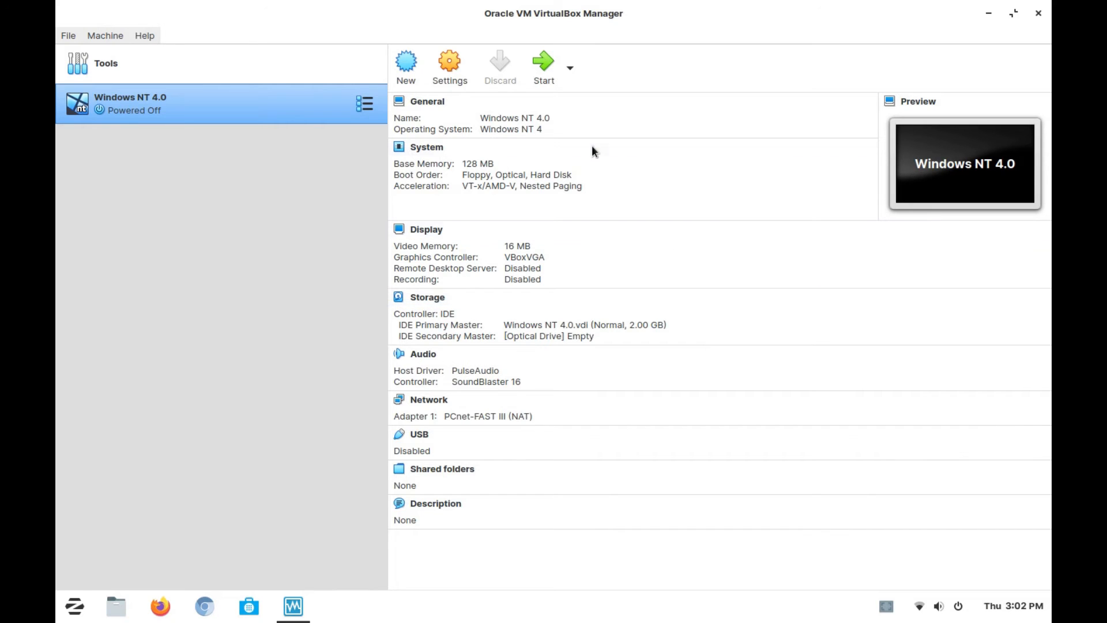
- Open the Windows NT 4.0 machine's settings and review its General options, including advanced, description and disk encryption
click(458, 73)
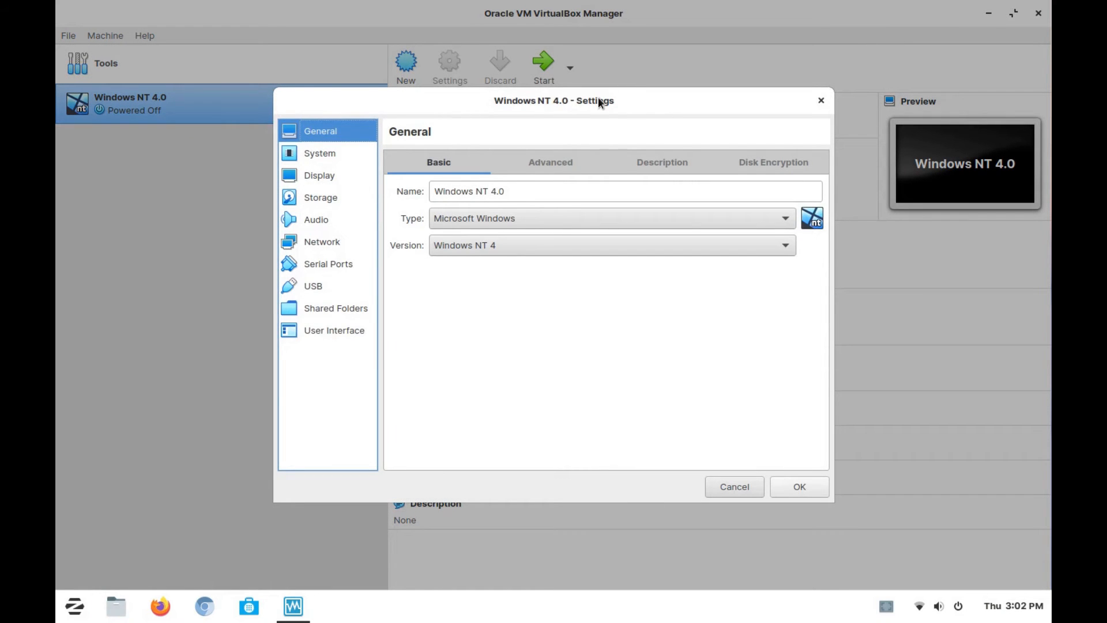
click(561, 165)
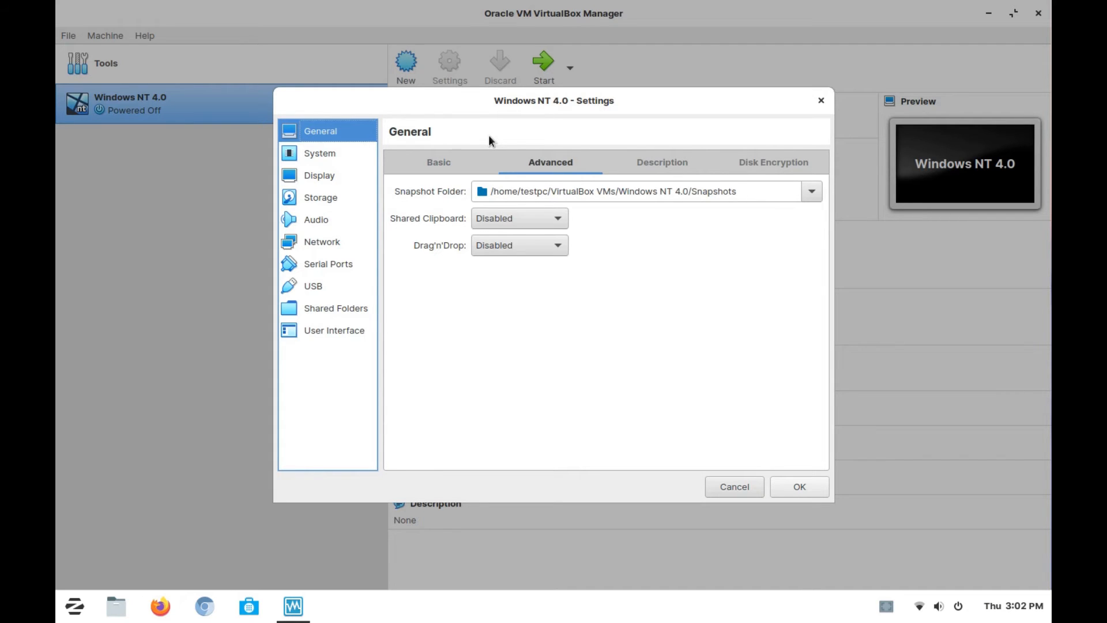
click(659, 161)
click(782, 164)
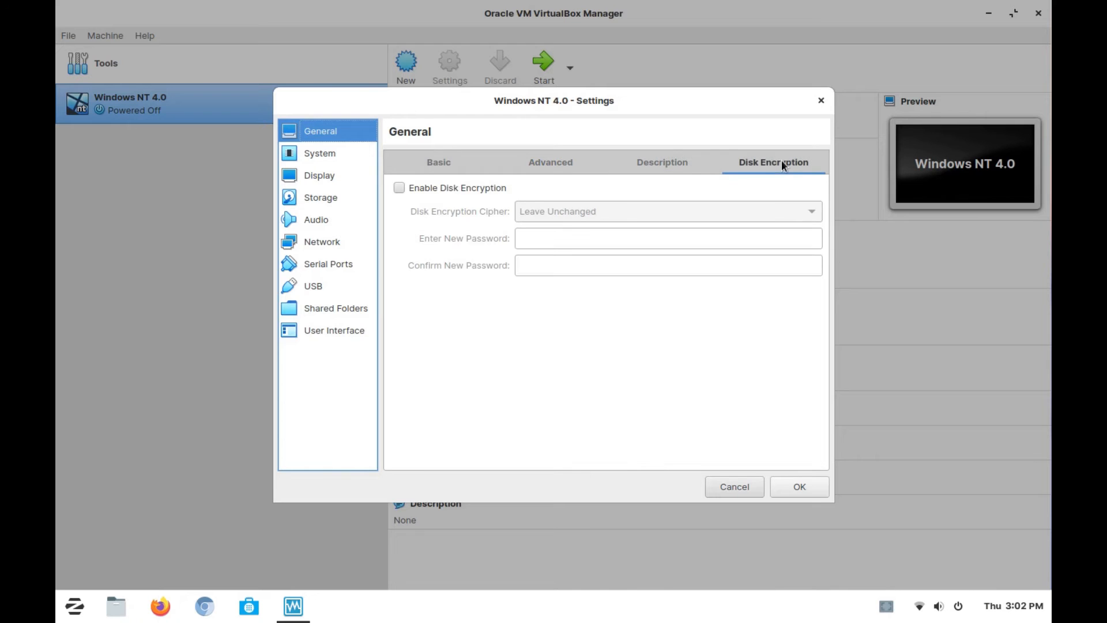
click(442, 166)
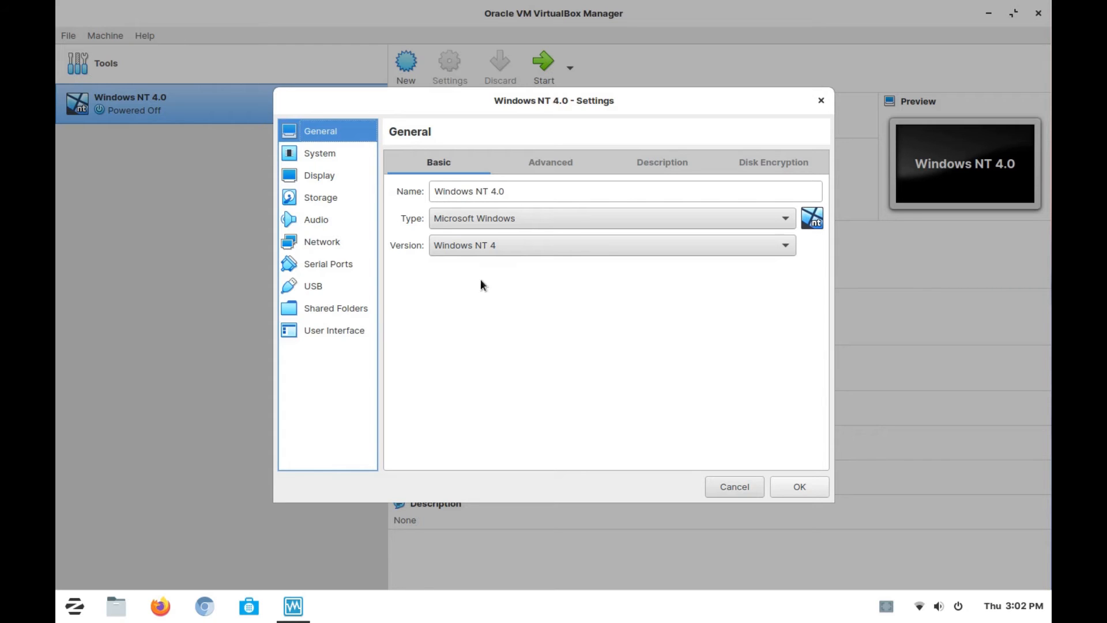
- Keep VBoxVGA as the display's graphics controller and enable 3D acceleration
click(323, 179)
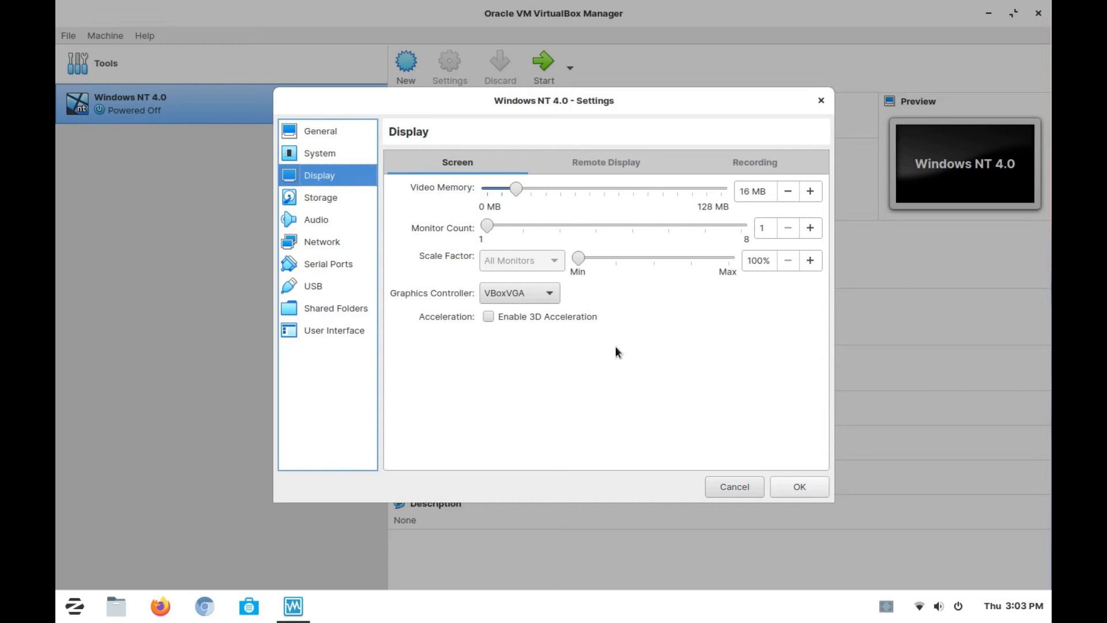
click(535, 294)
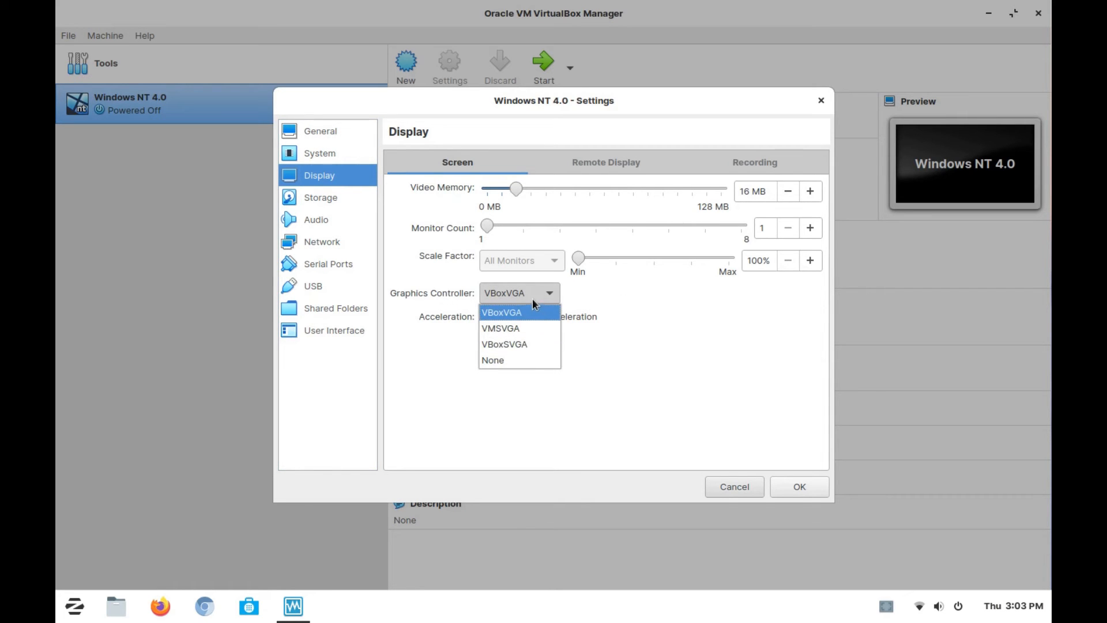
click(541, 288)
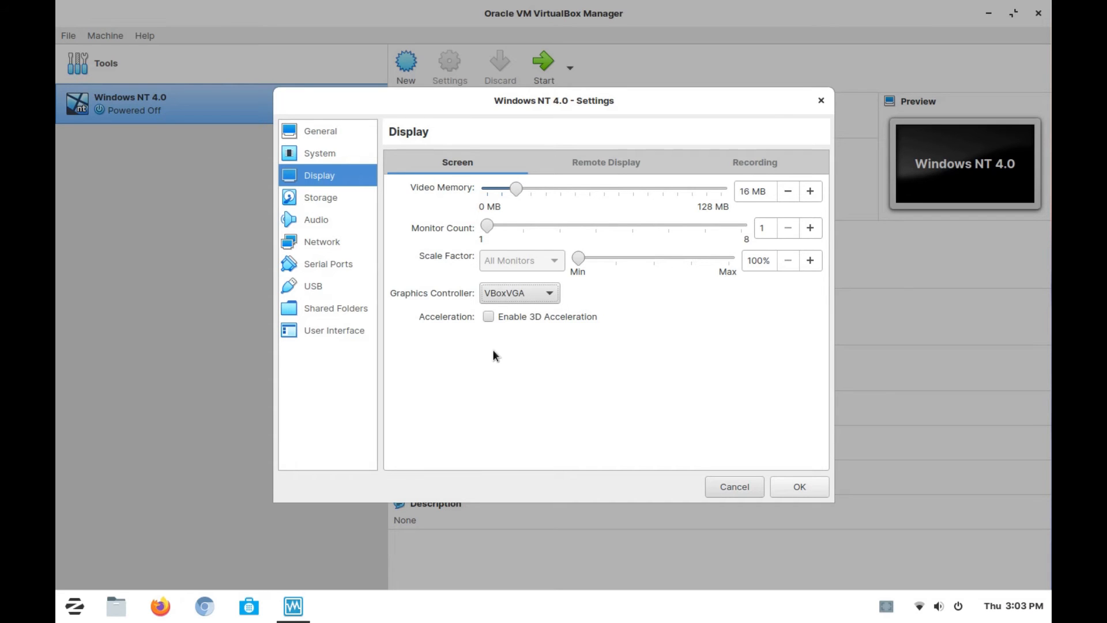
click(489, 318)
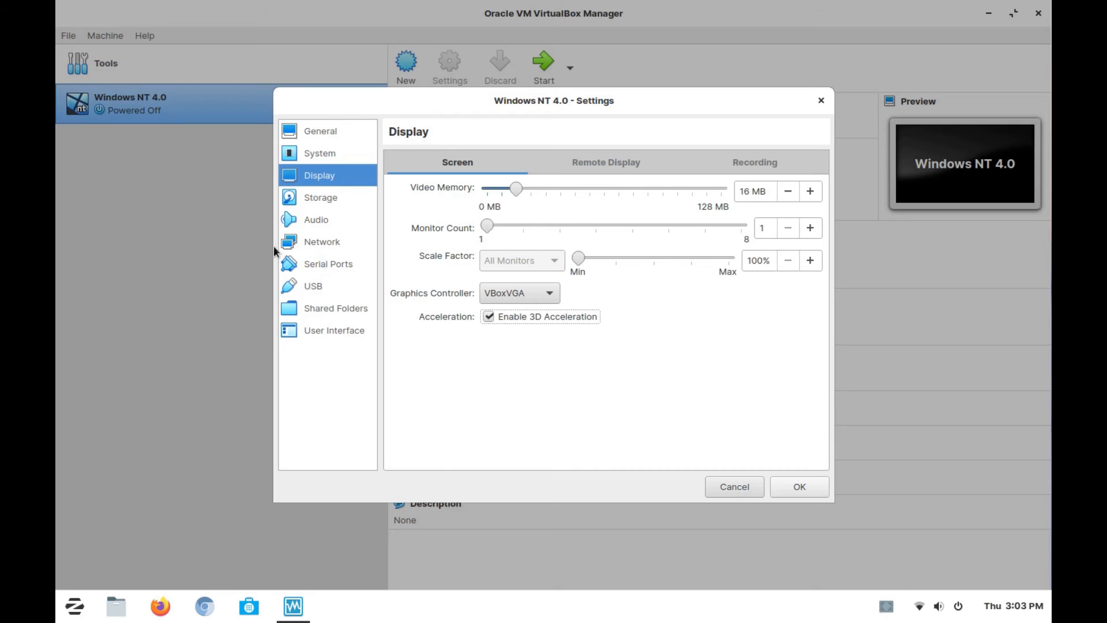
- Attach winnt40wks_sp1_en.iso from the Windows NT 4.0 Workstation folder in Downloads to the machine's empty optical drive
click(332, 198)
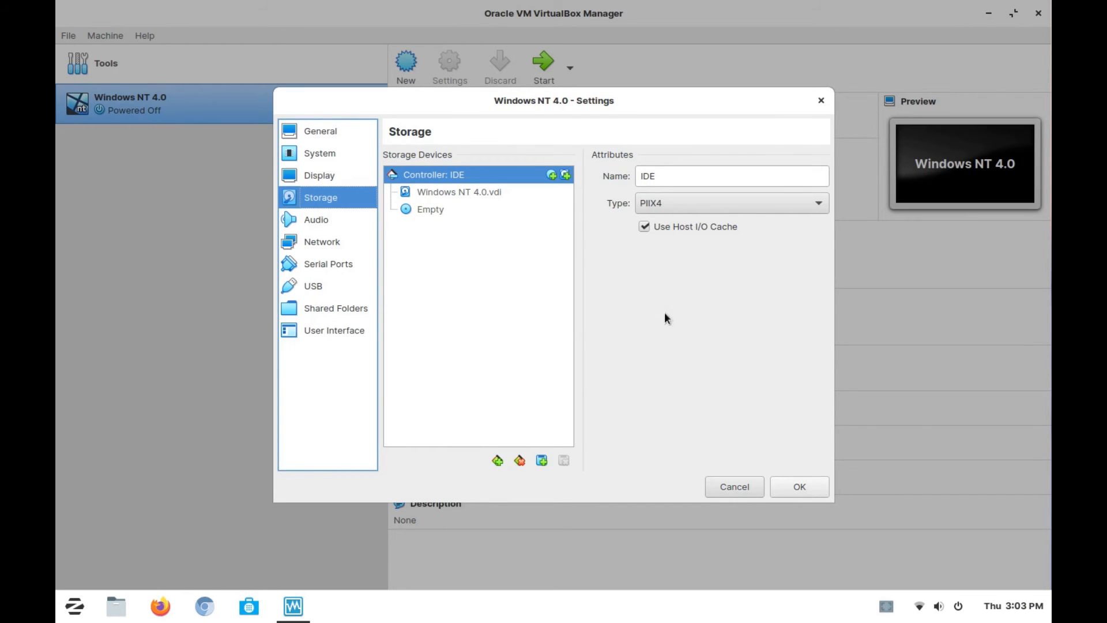
click(433, 207)
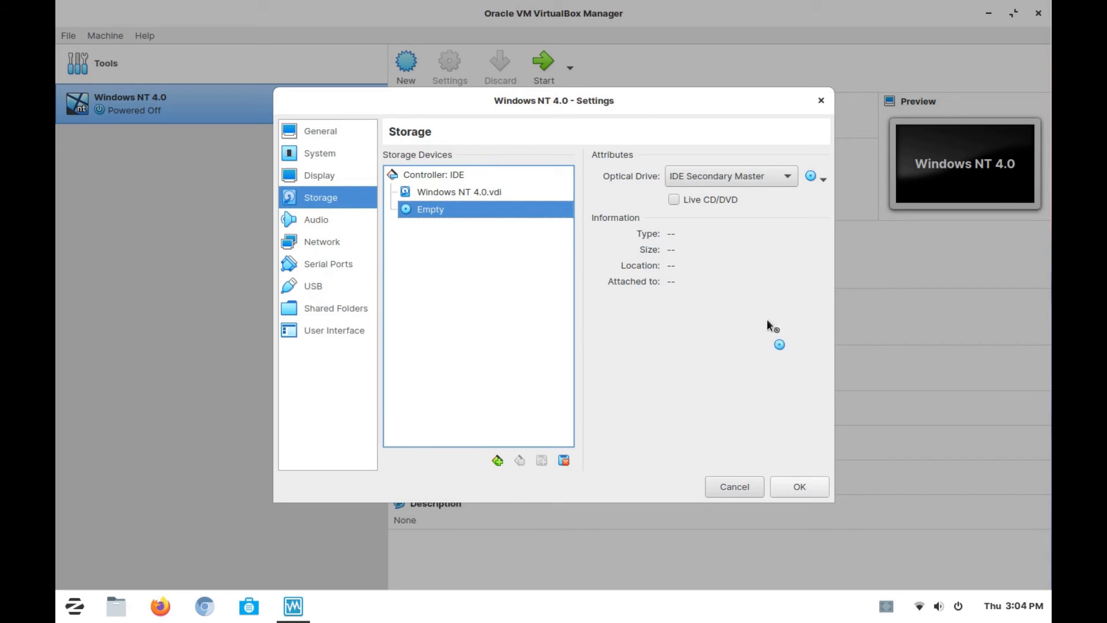
click(824, 179)
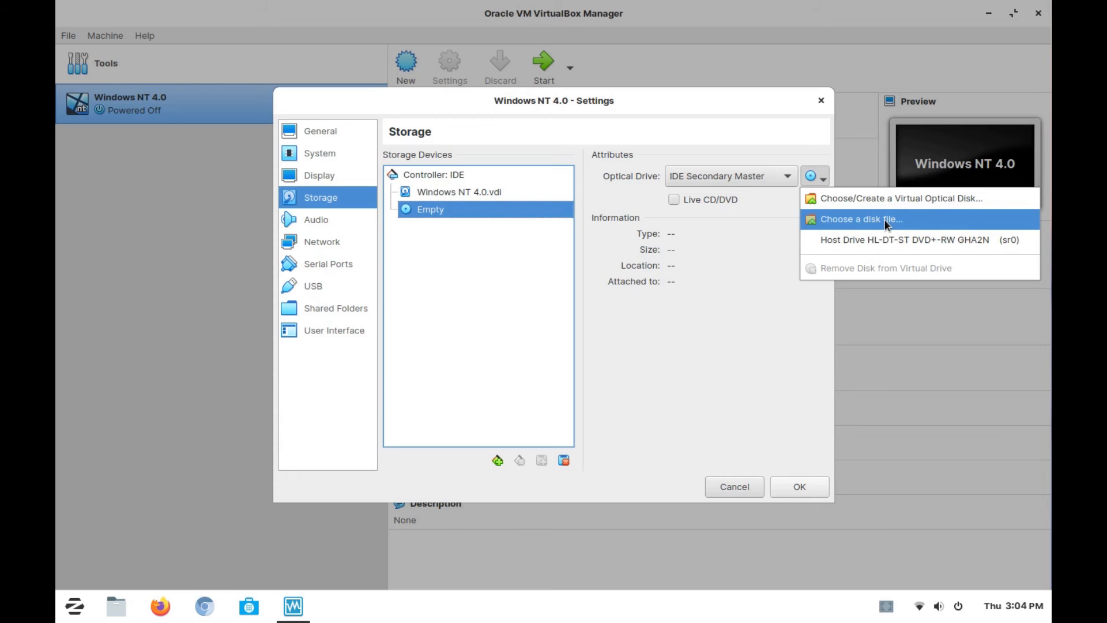
click(773, 252)
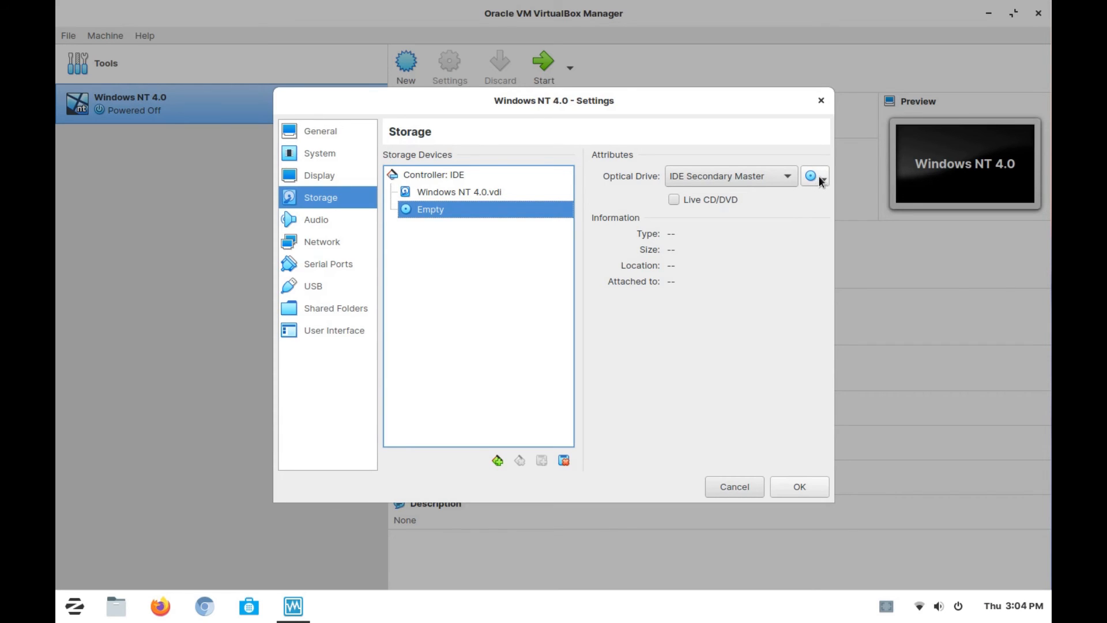
click(818, 176)
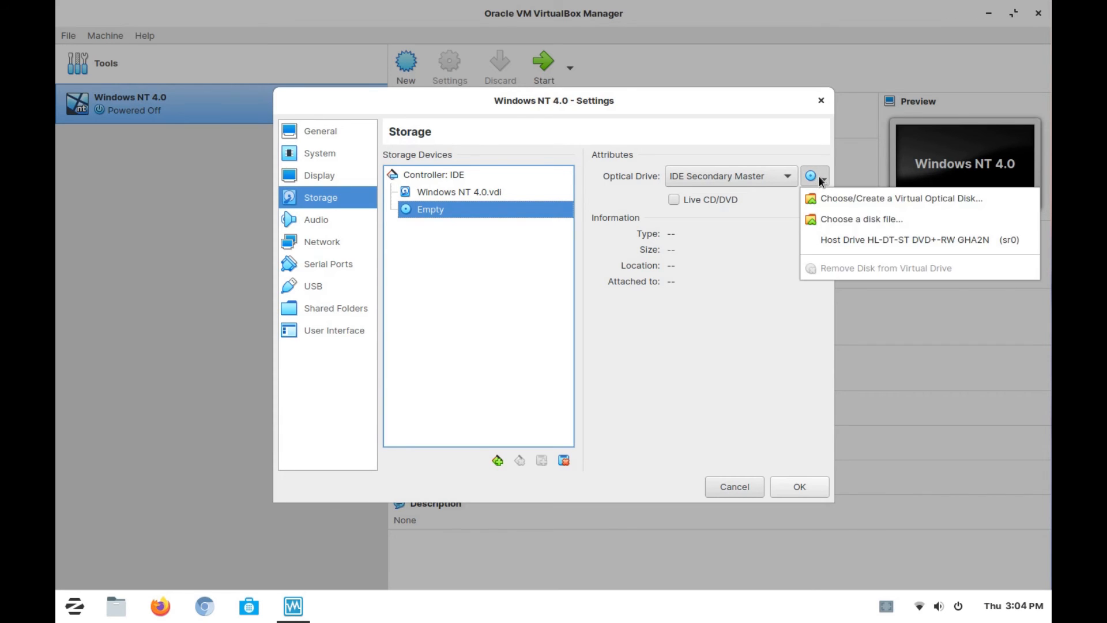
click(898, 219)
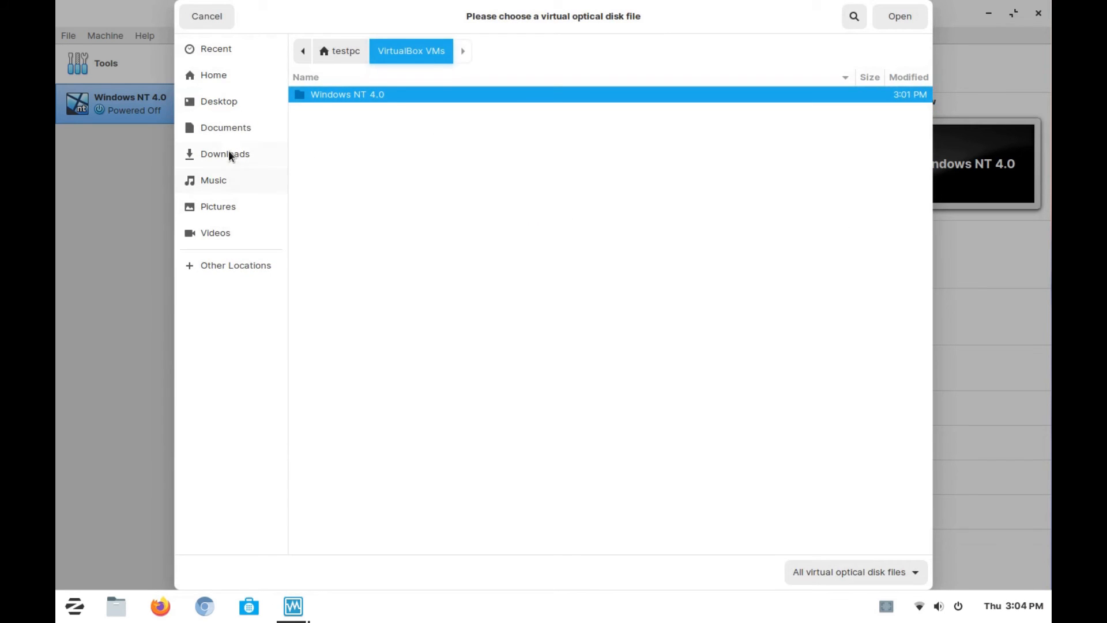
click(235, 159)
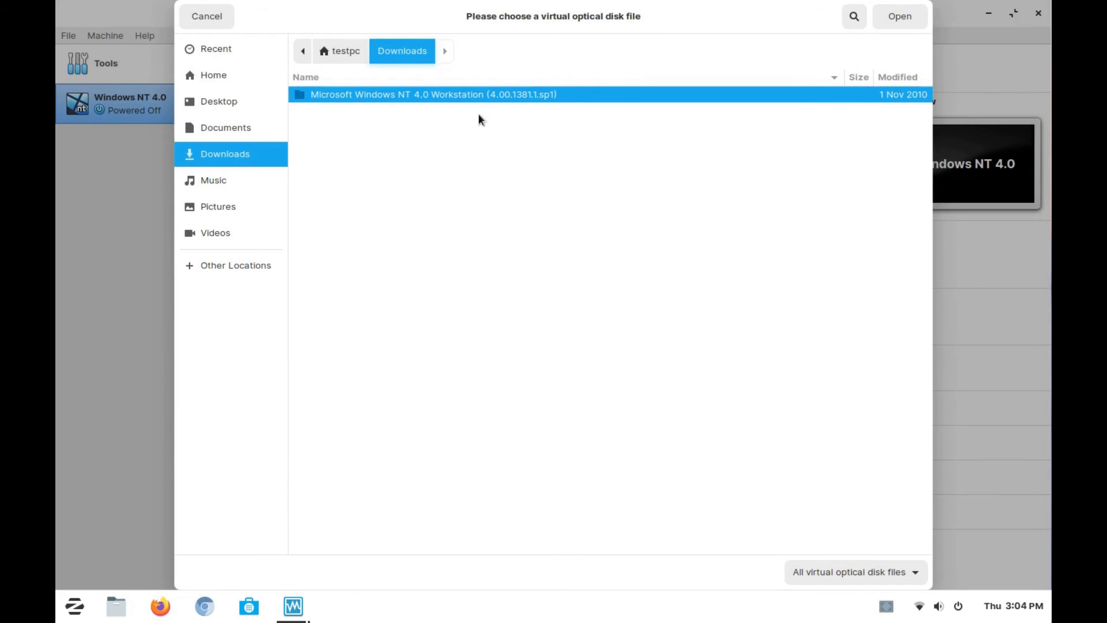
double_click(465, 96)
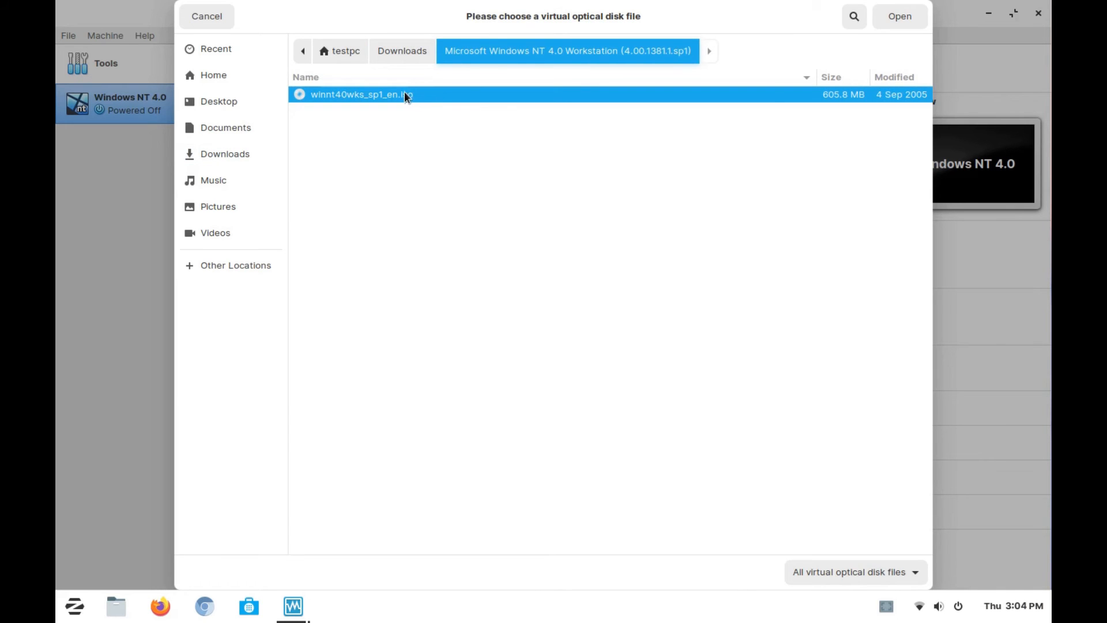
double_click(389, 94)
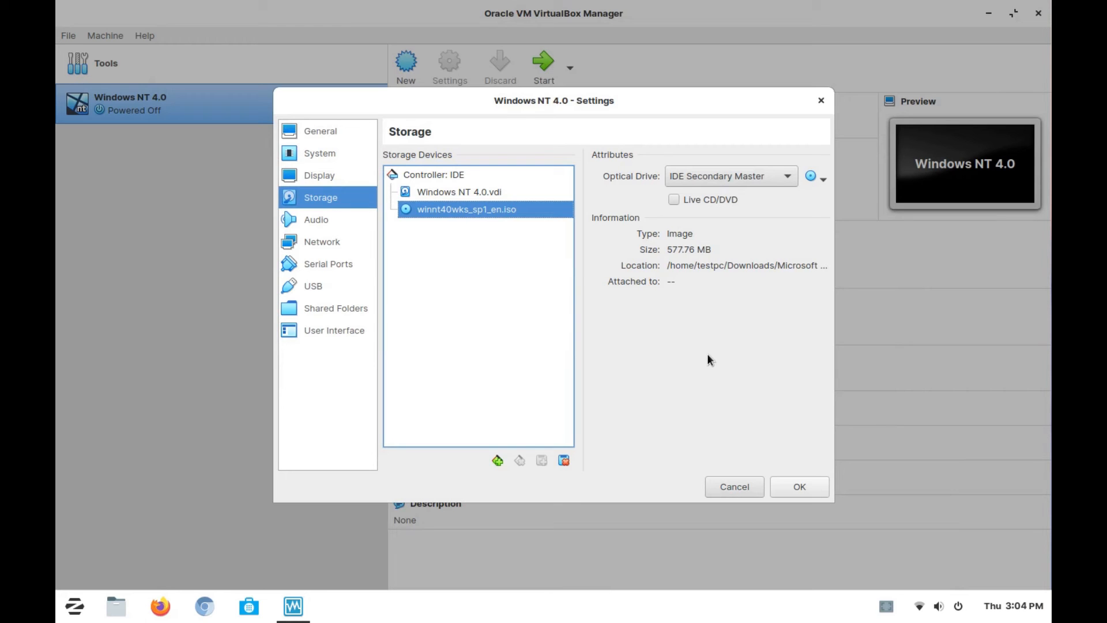
click(883, 605)
click(946, 445)
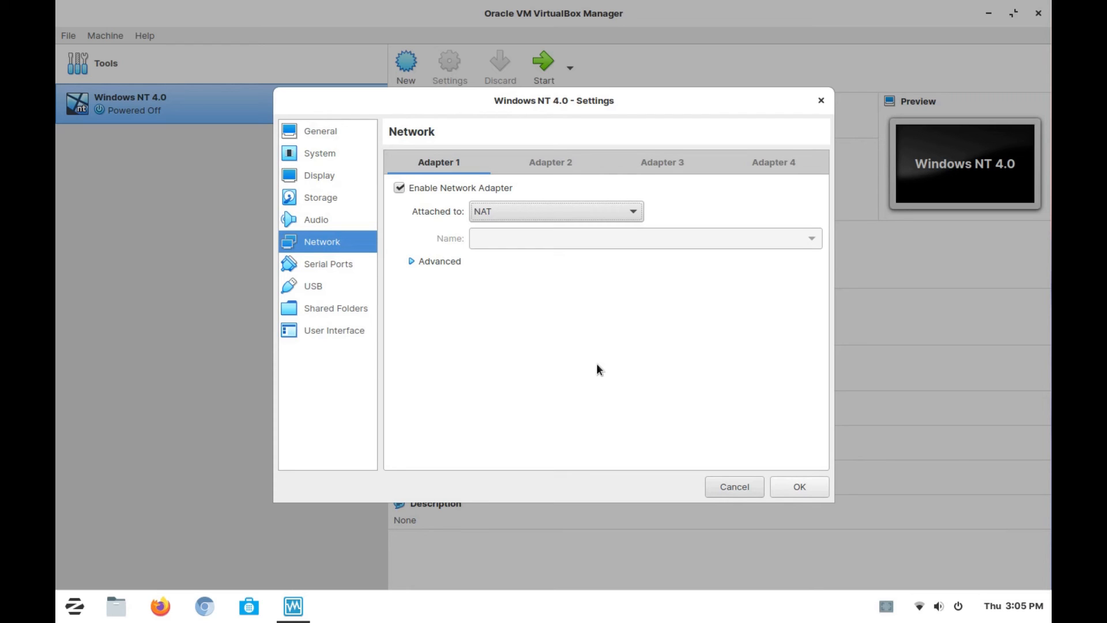
- Attach network Adapter 1 to Bridged Adapter and keep PCnet-FAST III (Am79C973) as its adapter type
click(623, 212)
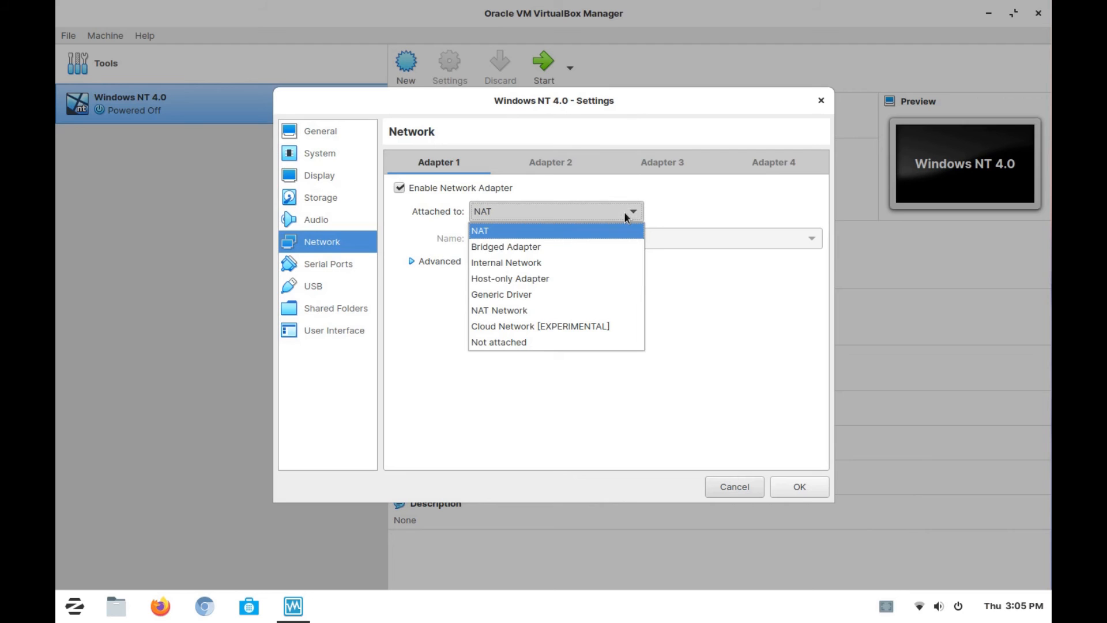
click(548, 247)
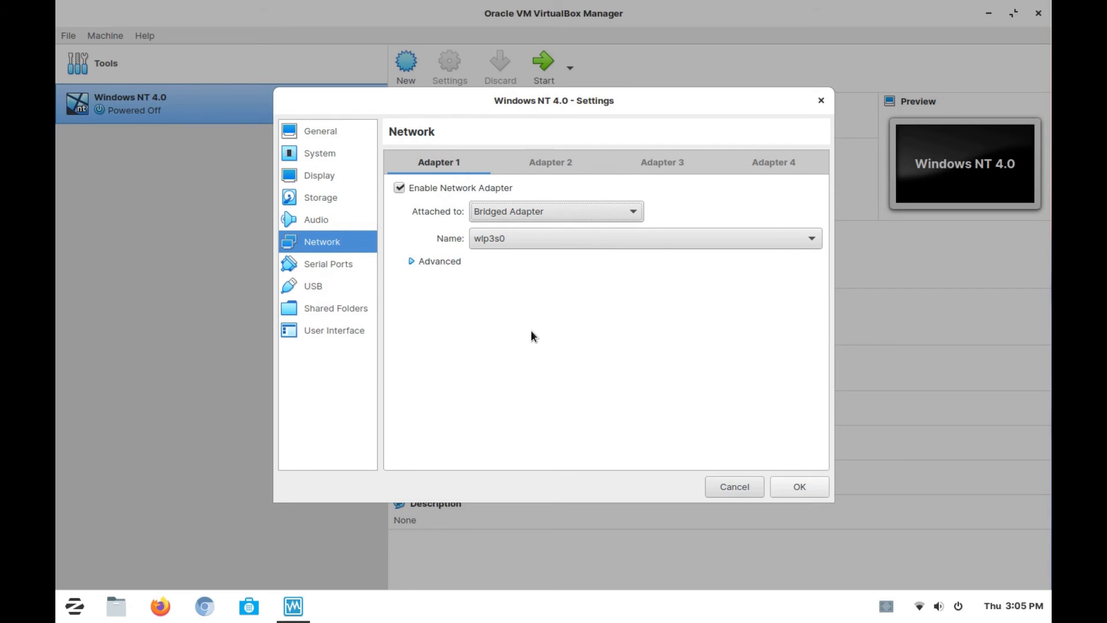
click(449, 262)
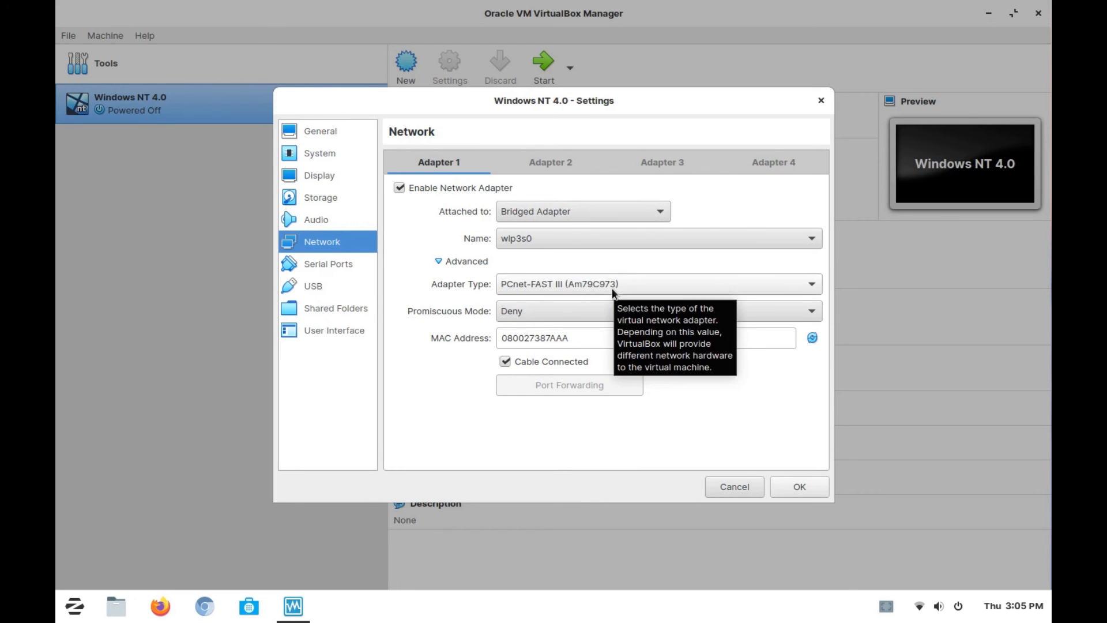
click(662, 282)
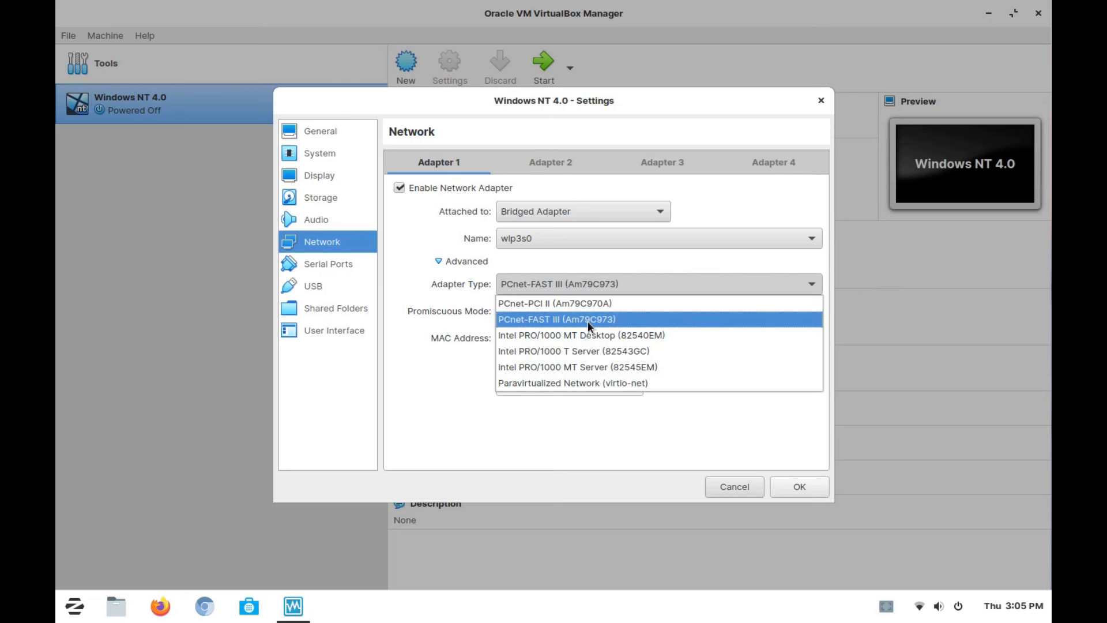
click(445, 396)
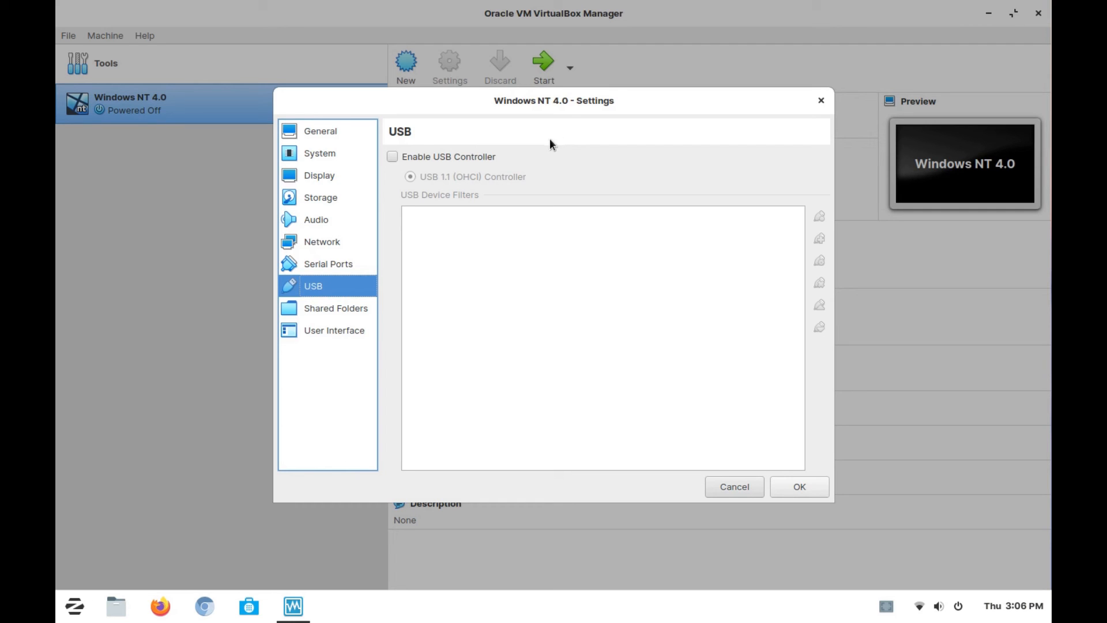
- Enable the USB 1.1 (OHCI) controller and add an empty USB device filter
click(392, 156)
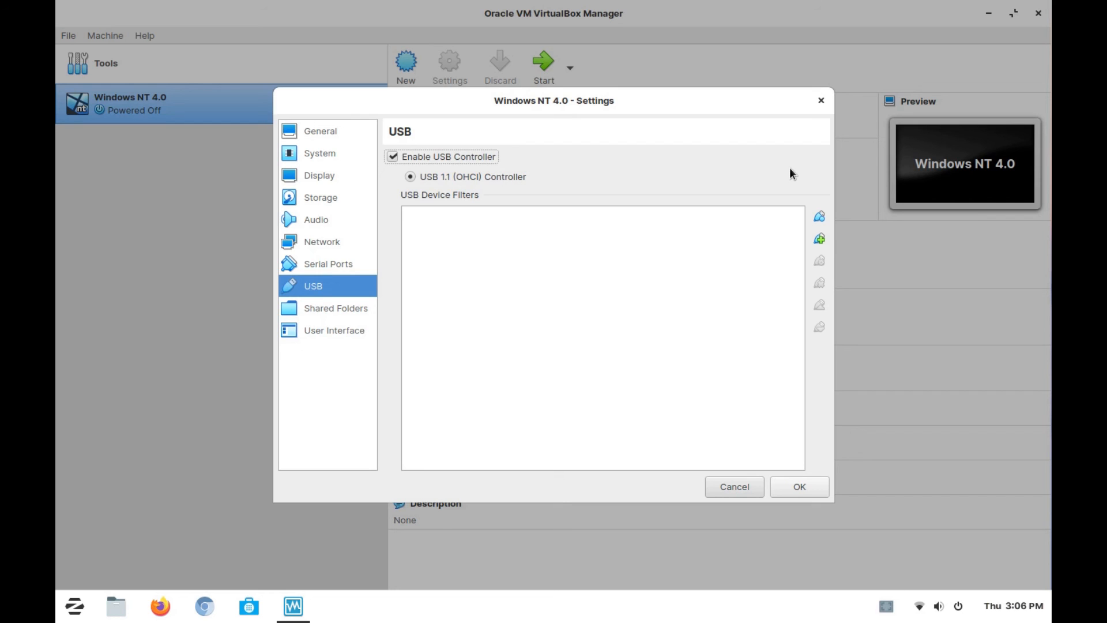
click(819, 216)
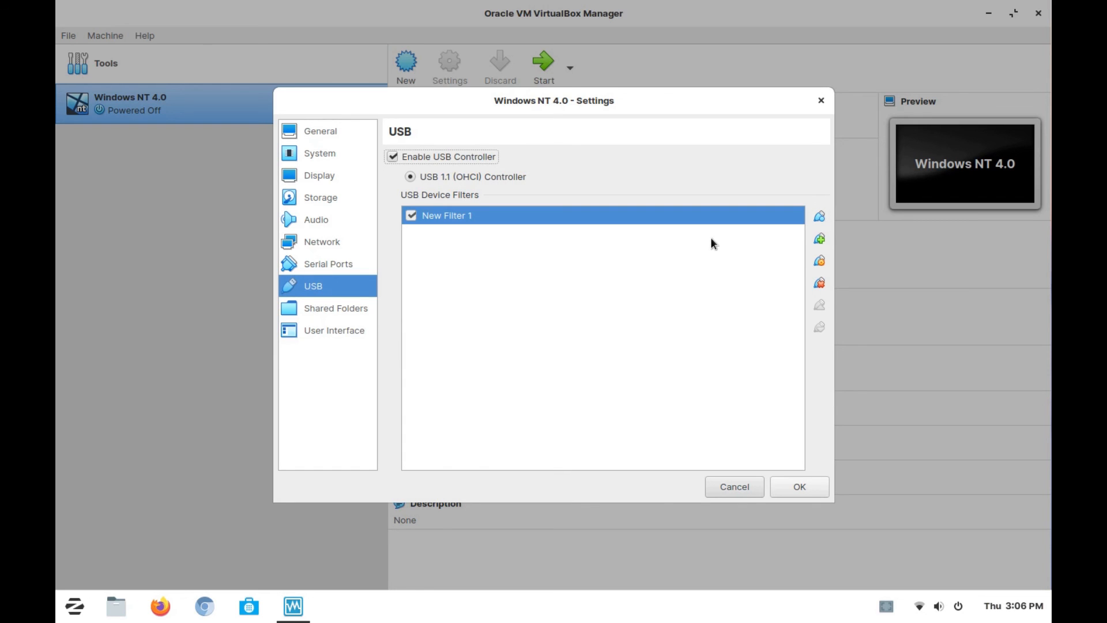
- Save the machine's settings with the single USB device filter and start the Windows NT 4.0 virtual machine
click(819, 240)
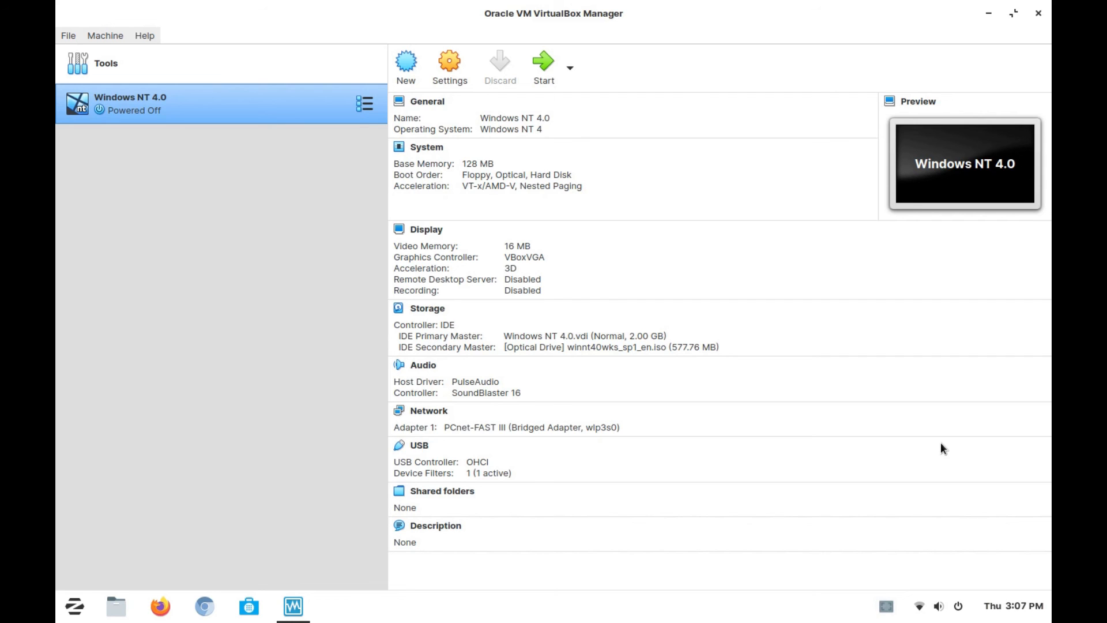
click(542, 64)
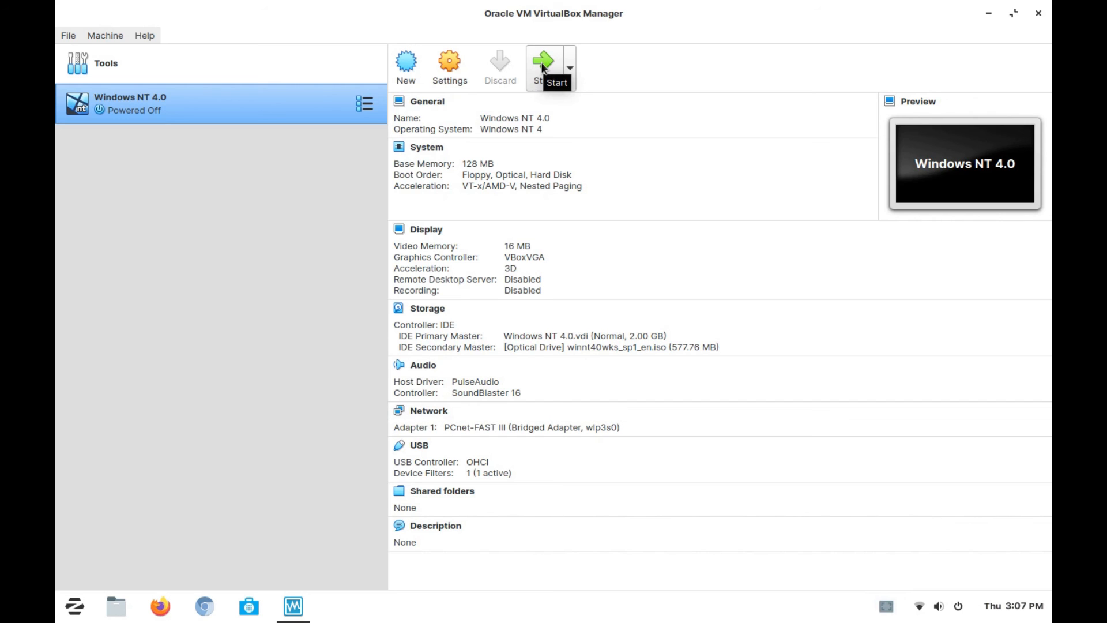
click(542, 65)
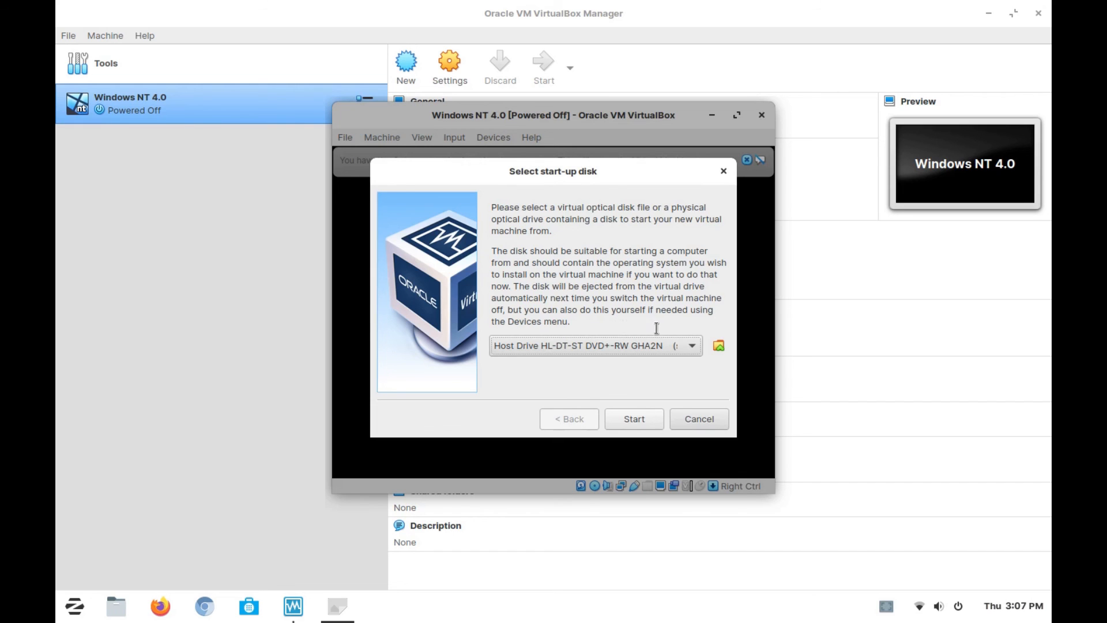
- Boot the machine with winnt40wks_sp1_en.iso as the start-up disk and maximize its window
click(687, 346)
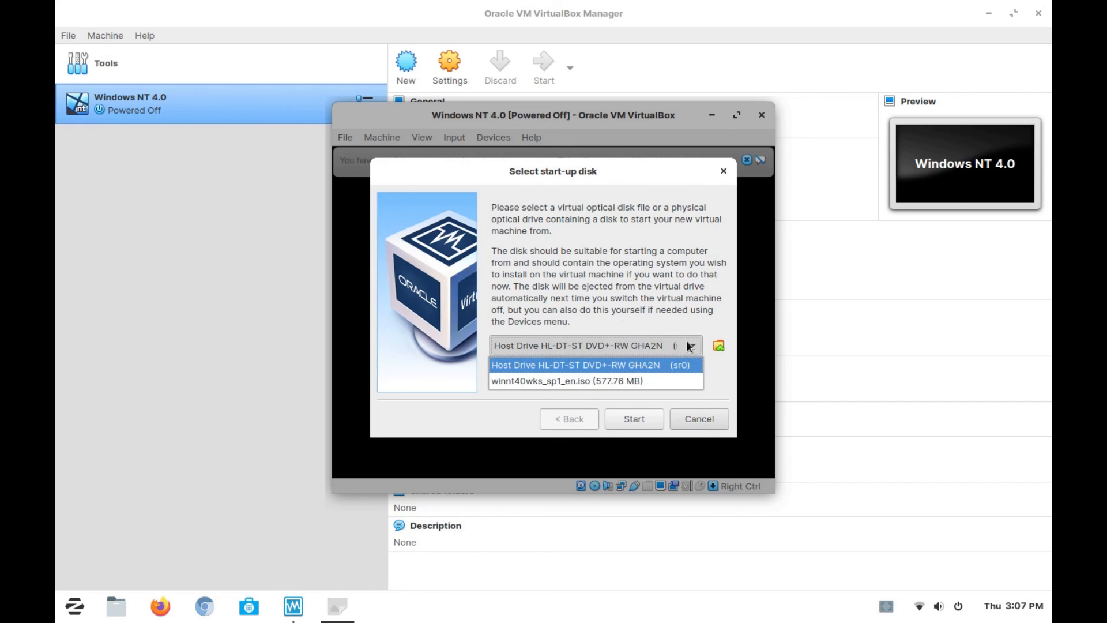
click(630, 379)
click(634, 419)
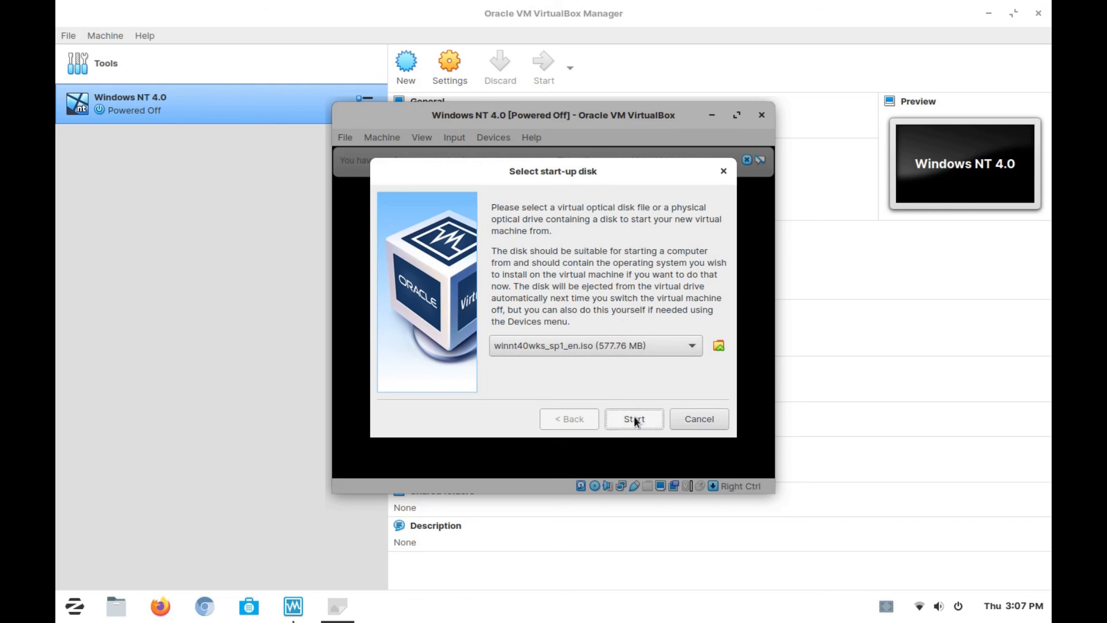
click(737, 117)
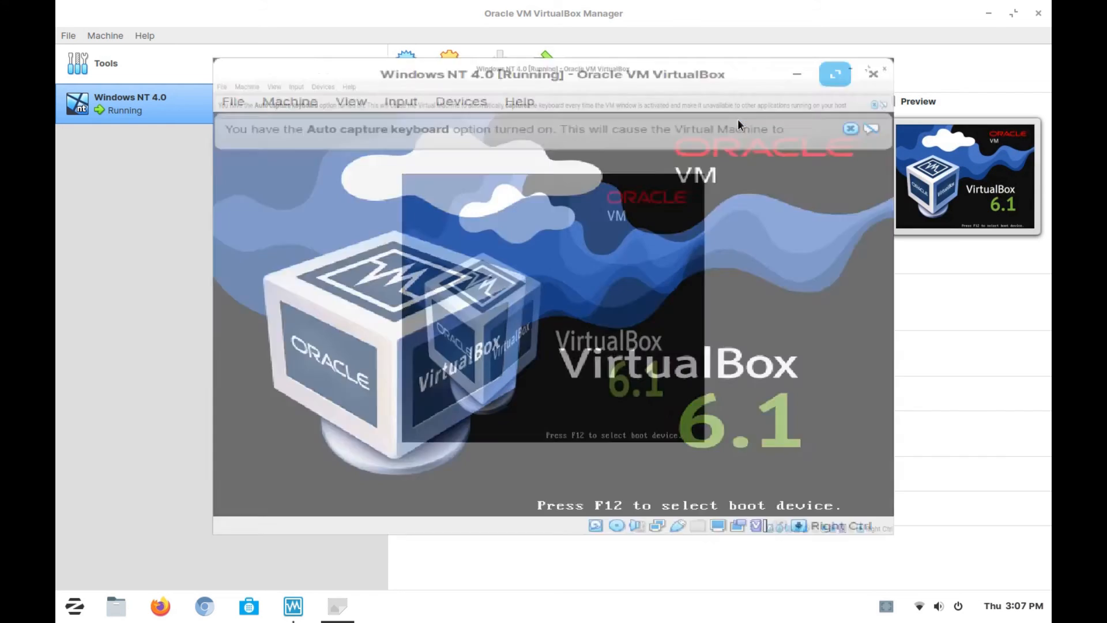